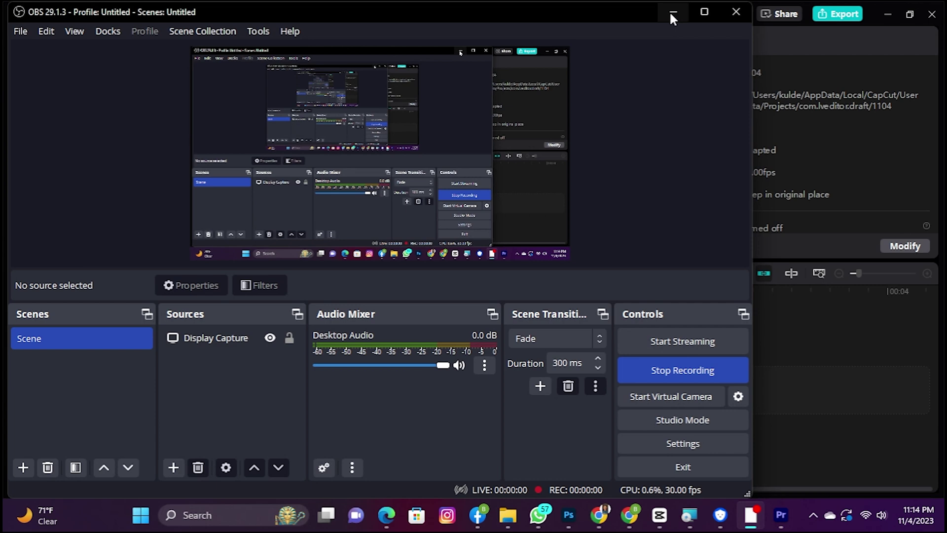
Stack the paper-transition video over black.png on the timeline and trim both at 1:10
left_click(671, 15)
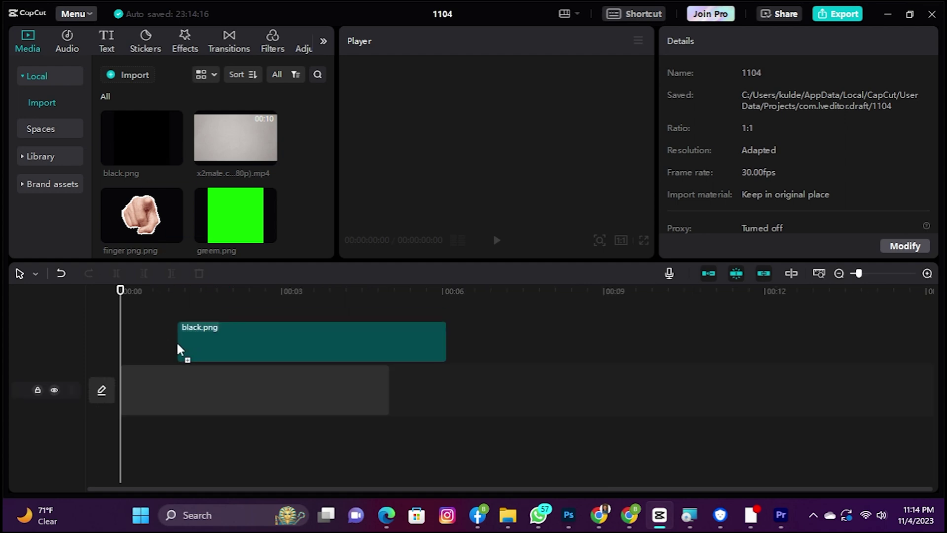
left_click_drag(112, 133, 145, 388)
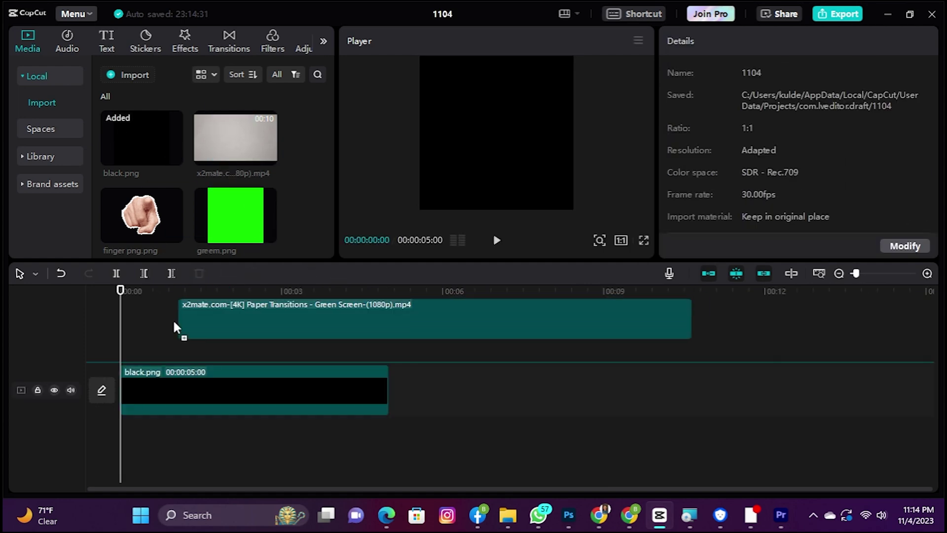
left_click_drag(218, 130, 178, 344)
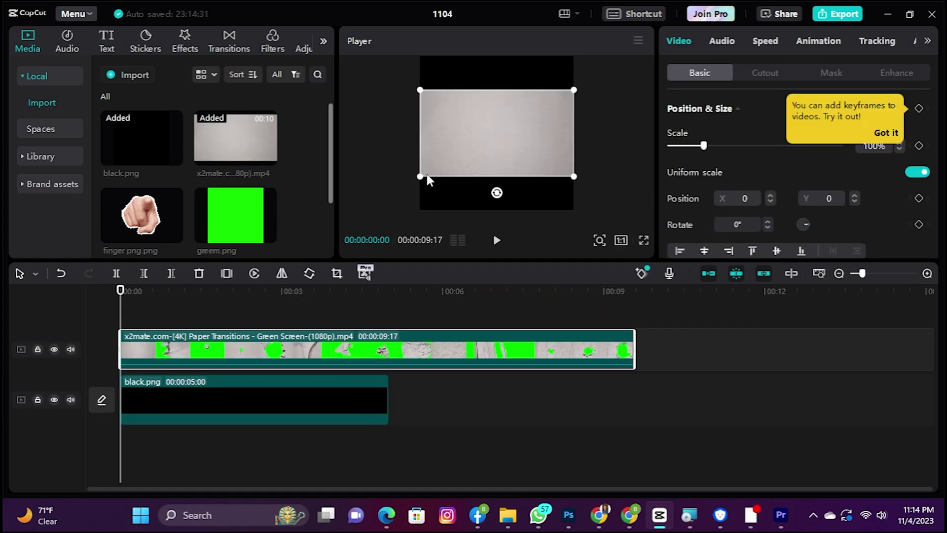
key("space")
key("space")
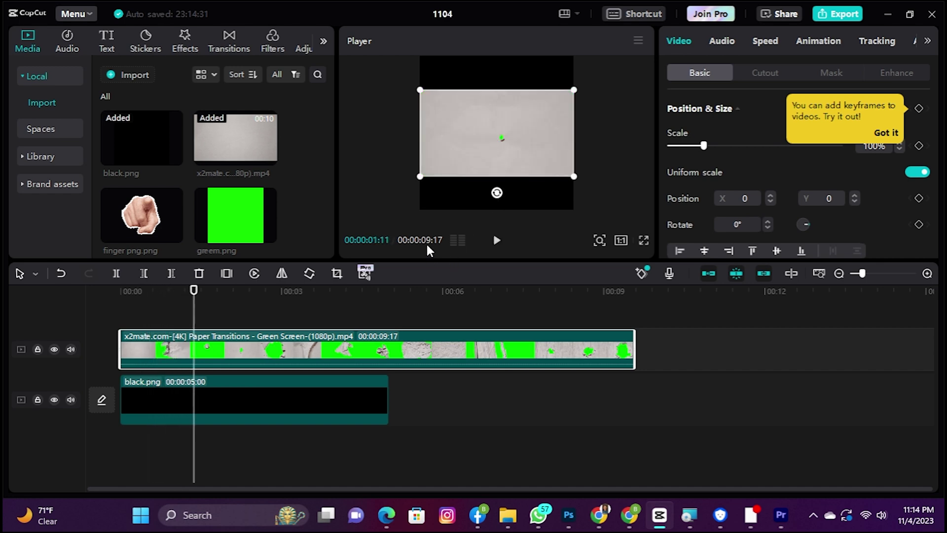
key("w")
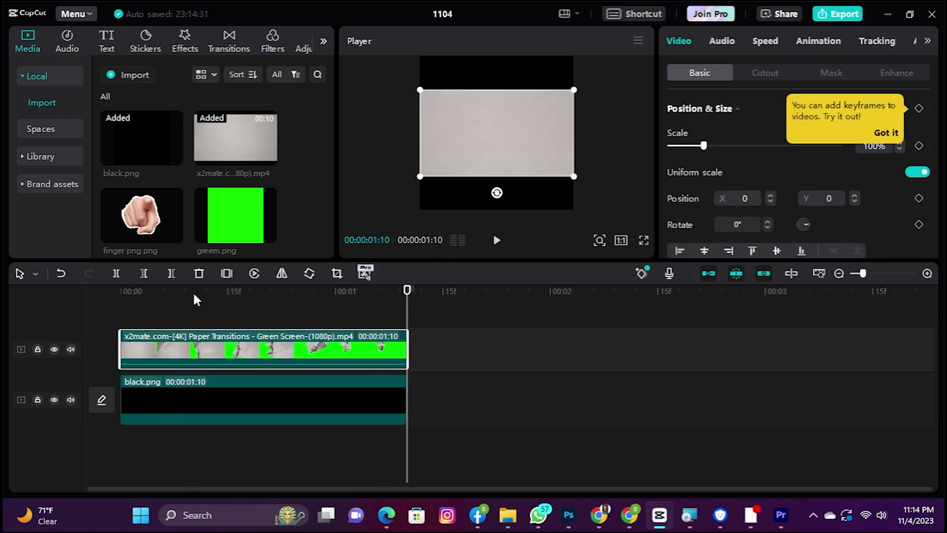
Reverse the paper clip, preview it from the start, and scale it up to fill the frame
left_click(253, 274)
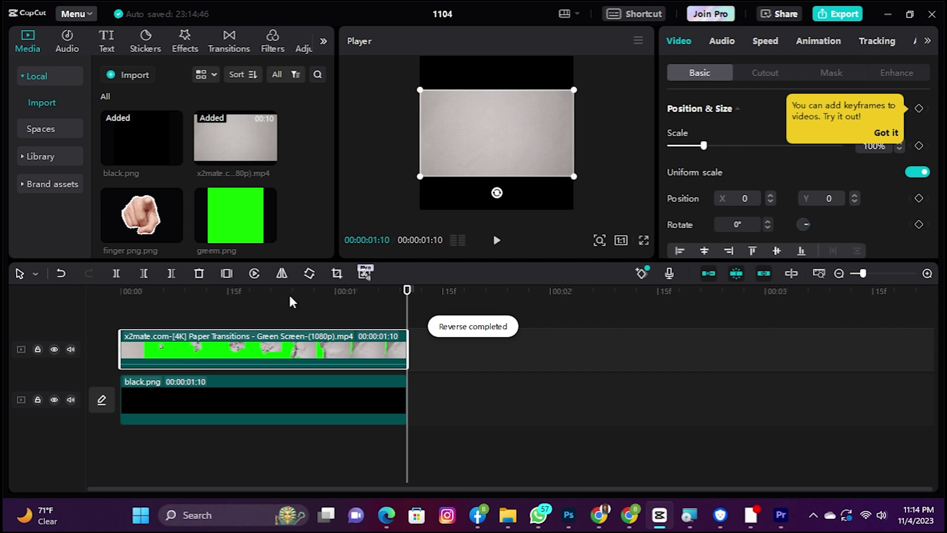
left_click(290, 301)
left_click(88, 293)
key("space")
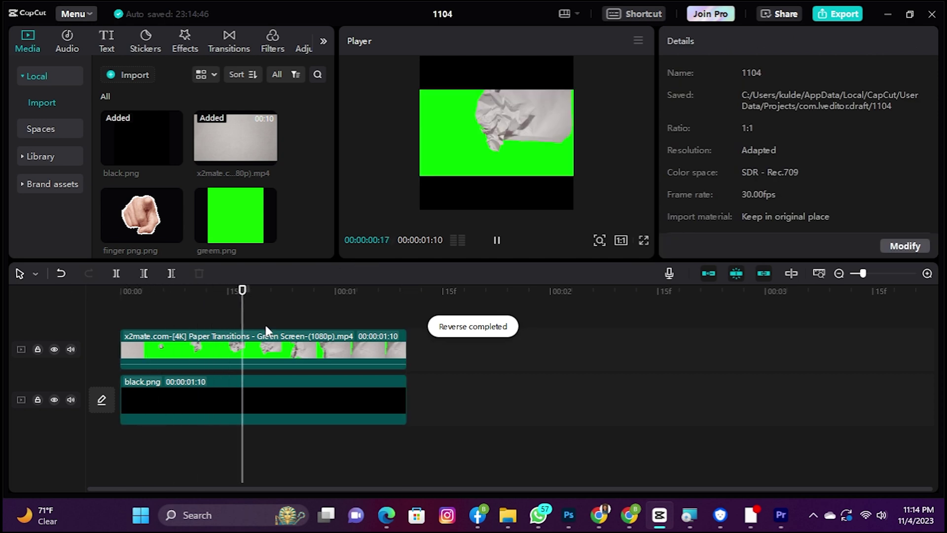
left_click(266, 333)
left_click_drag(578, 179, 657, 238)
Add finger png.png on a new top track and cut it to the same length
left_click(363, 323)
key("space")
key("space")
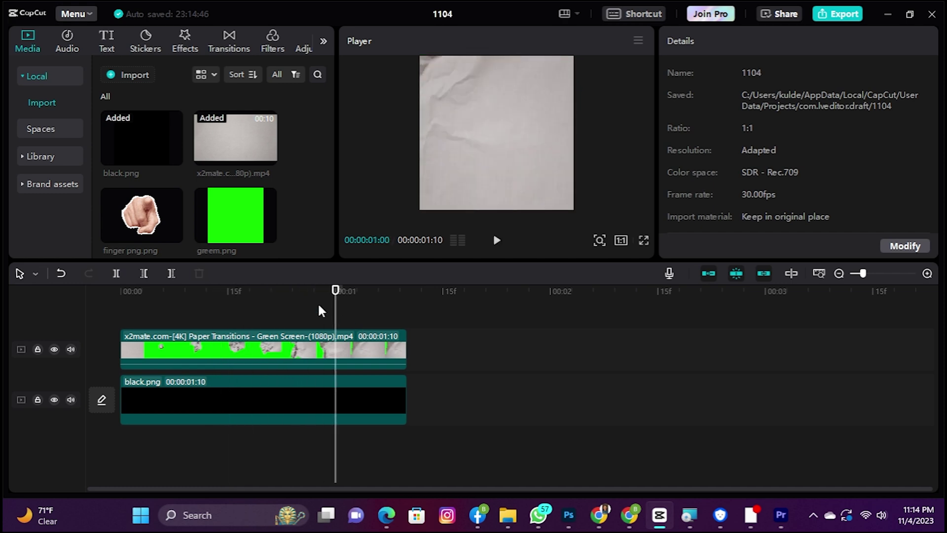
left_click_drag(141, 215, 123, 320)
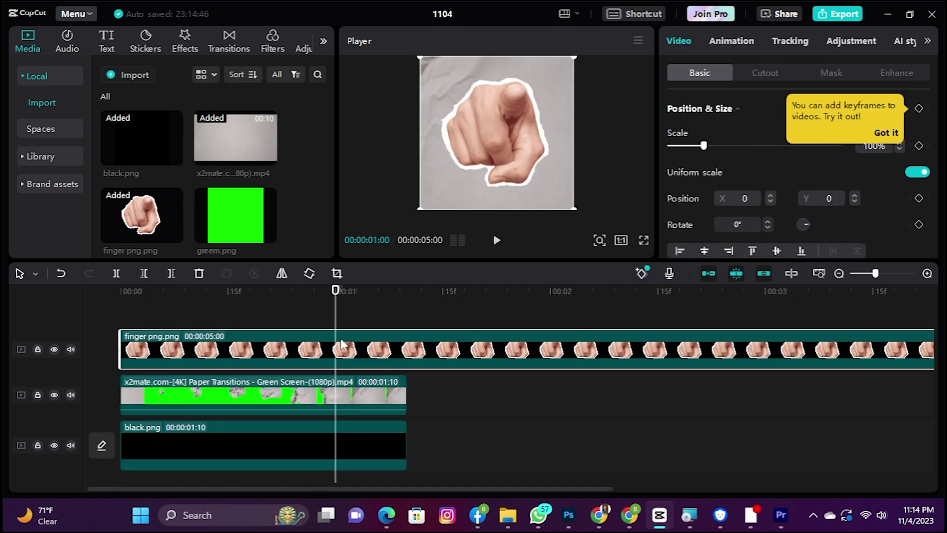
left_click_drag(383, 296, 407, 299)
left_click(120, 274)
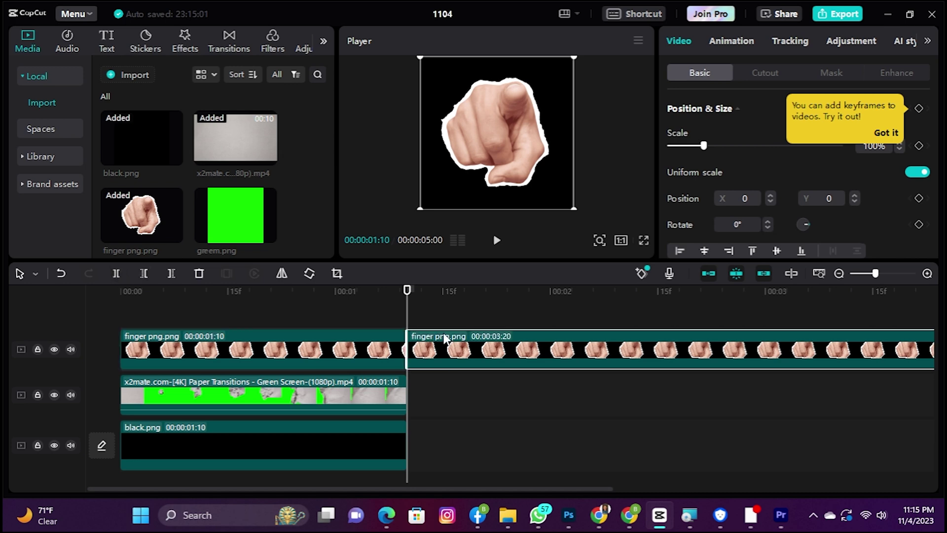
key("Delete")
Chroma-key the sampled green out of the paper clip with raised Strength
left_click(213, 384)
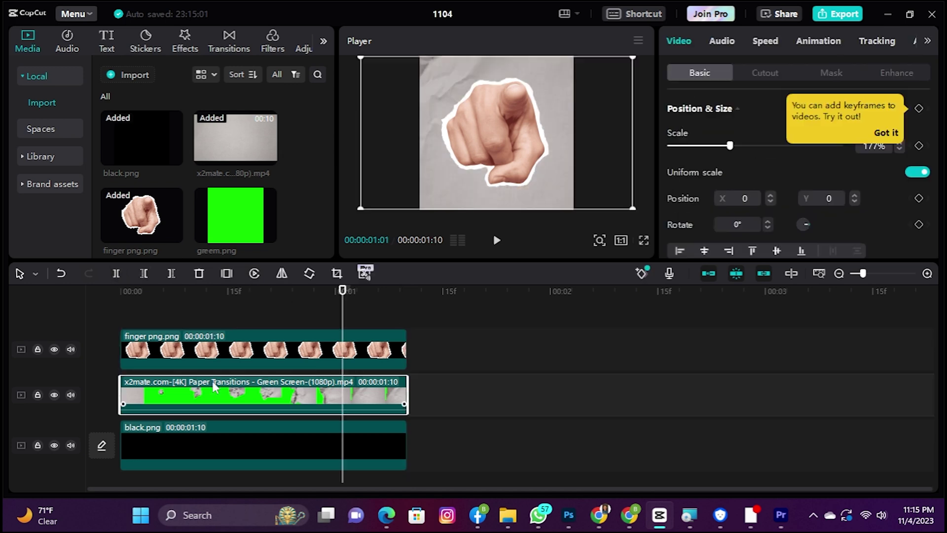
left_click(763, 74)
left_click(674, 110)
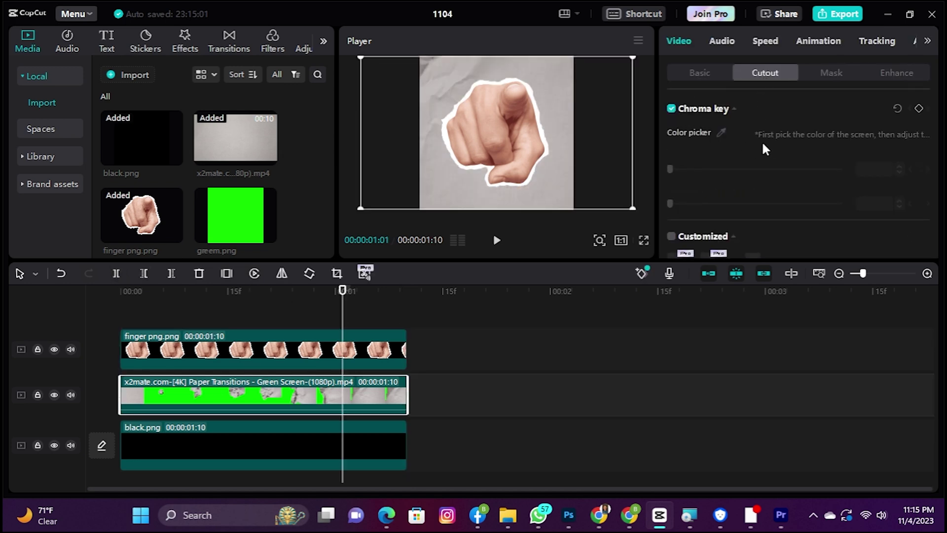
left_click(719, 133)
left_click_drag(127, 291, 135, 292)
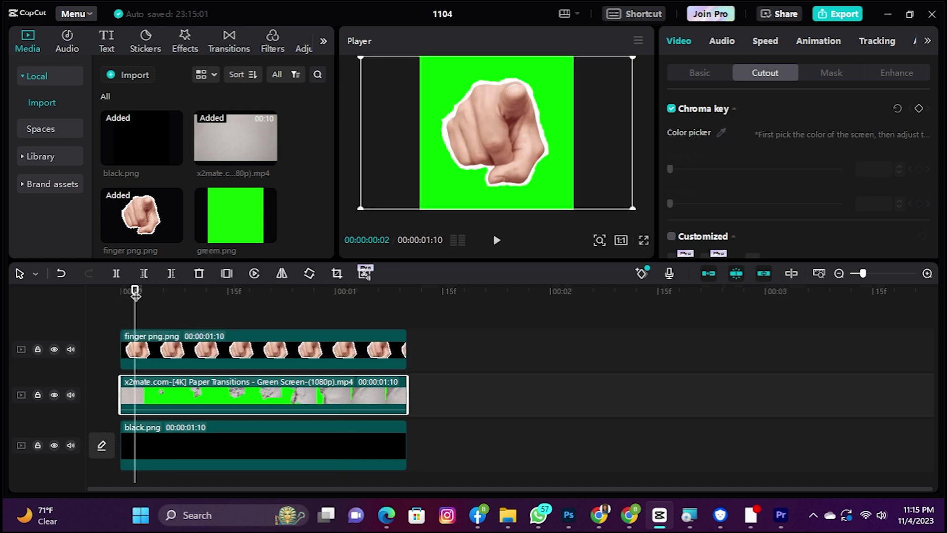
left_click(719, 133)
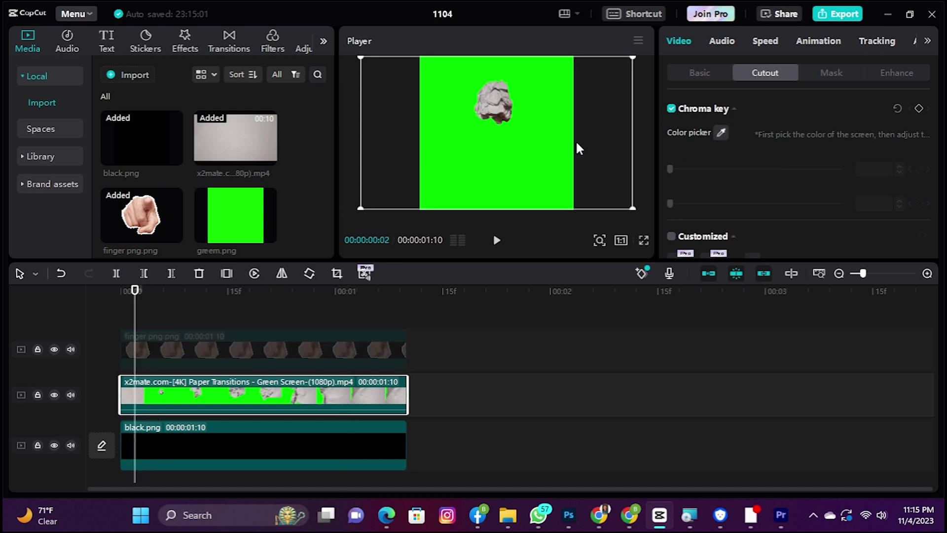
left_click(442, 173)
left_click_drag(671, 169, 714, 169)
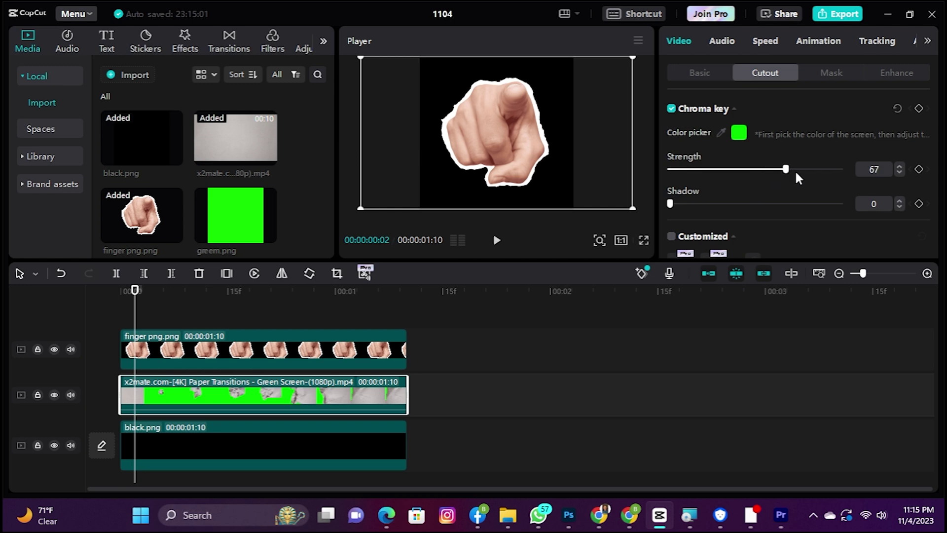
key("ctrl+z")
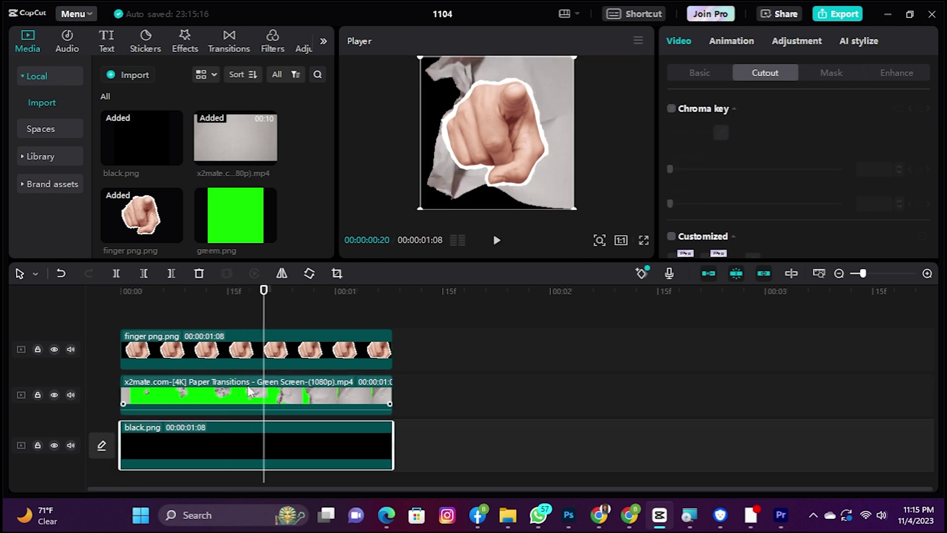
Set the paper clip to brightness -30 and contrast 22, and blend the finger image in Overlay
left_click(258, 394)
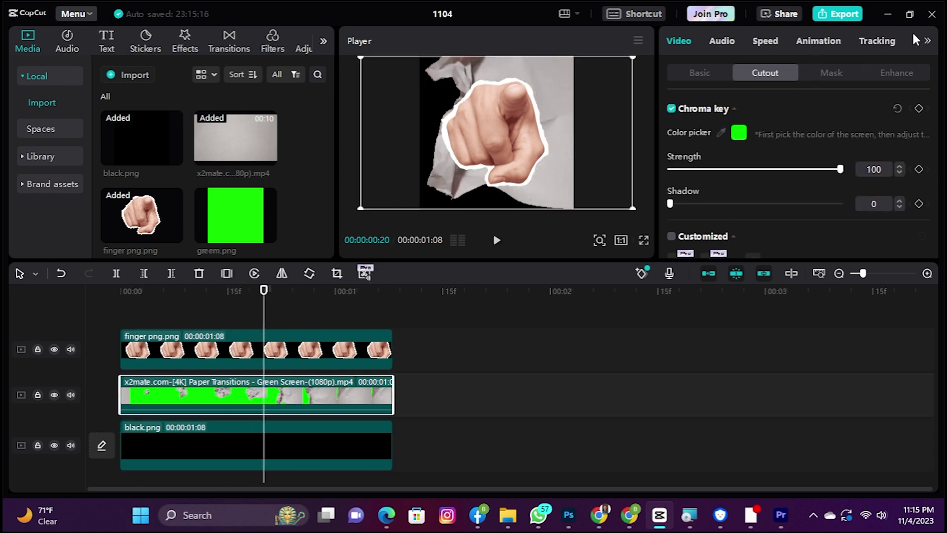
left_click(924, 44)
left_click(888, 43)
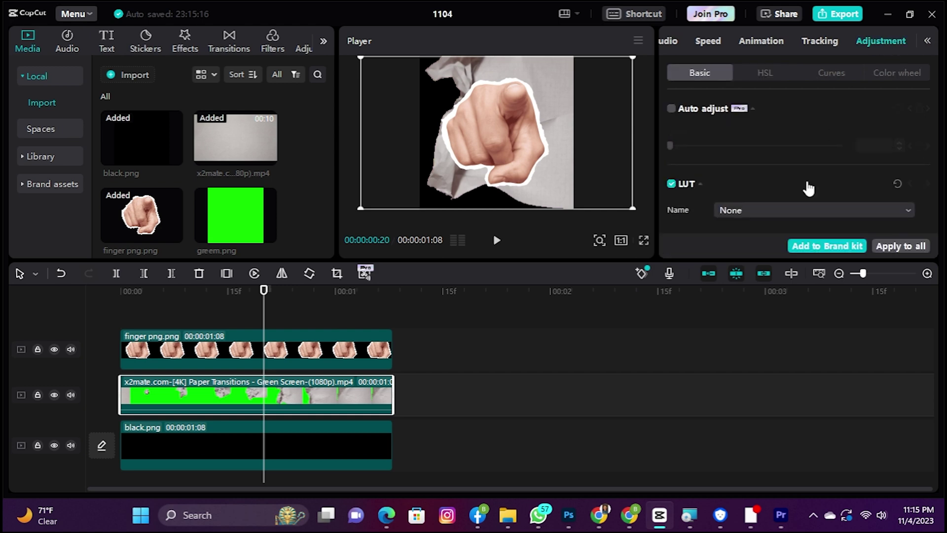
scroll(803, 188, "down", 5)
scroll(798, 190, "up", 5)
scroll(803, 141, "down", 1)
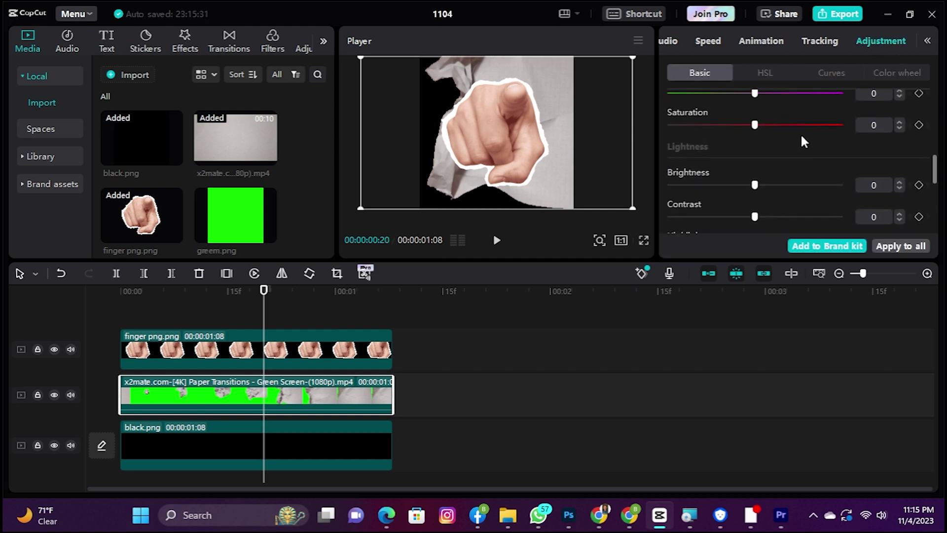
left_click_drag(753, 172, 718, 172)
type("-30")
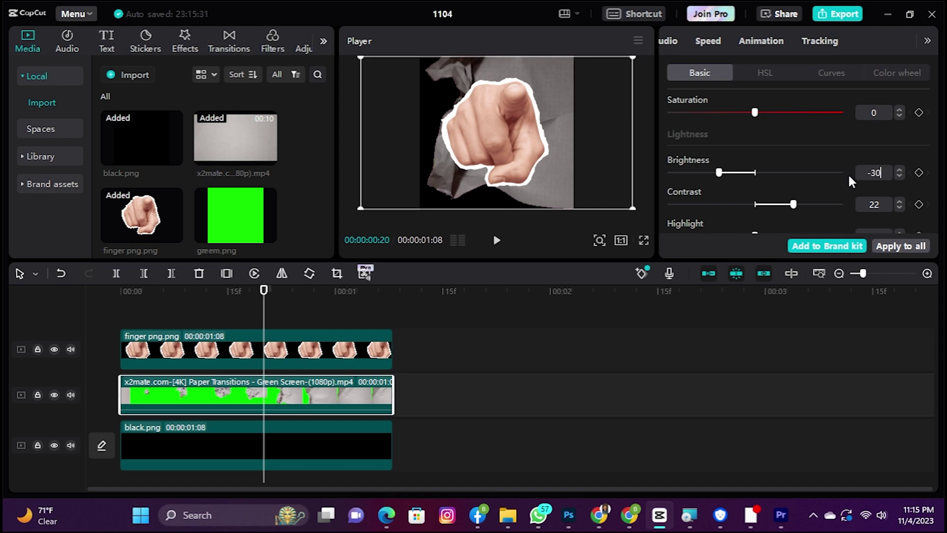
key("Return")
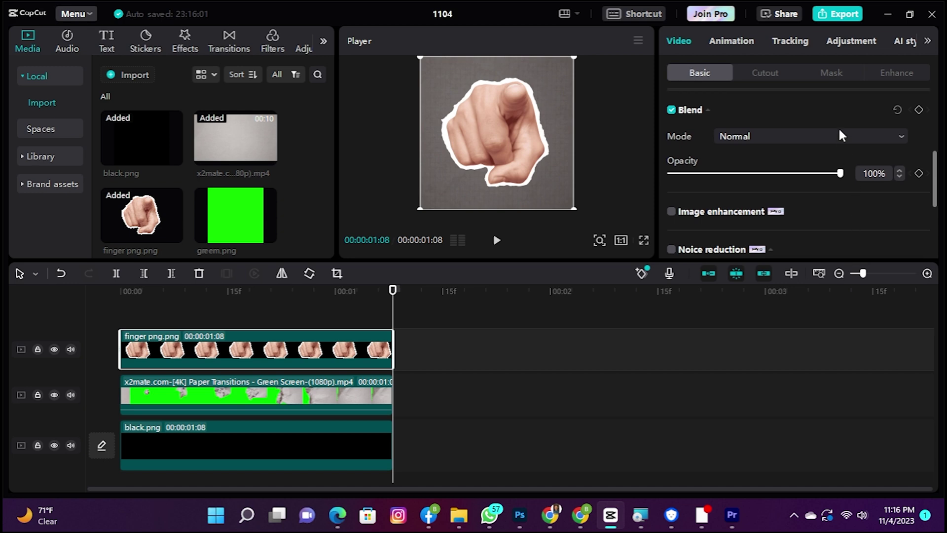
left_click(842, 136)
left_click(775, 246)
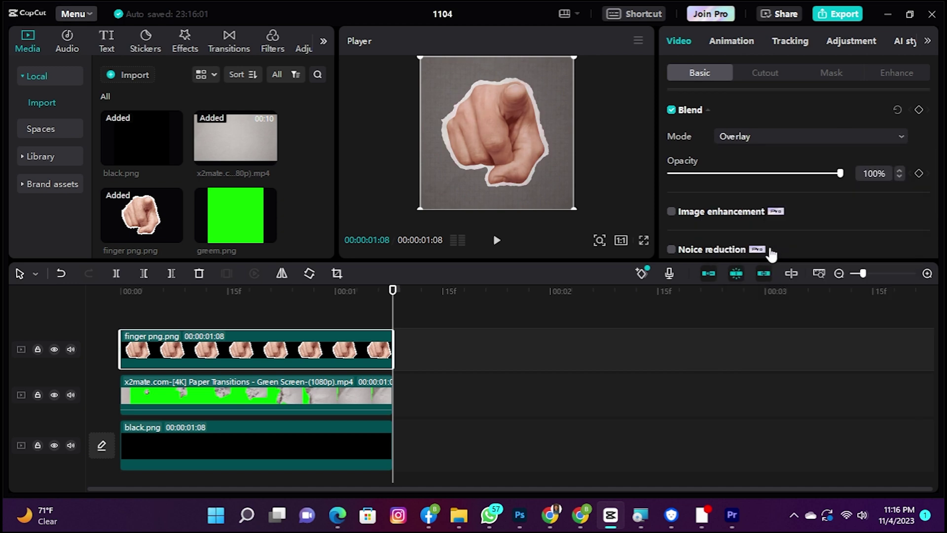
Apply the B&W Comic 2 cartoon effect to the finger clip
left_click(168, 46)
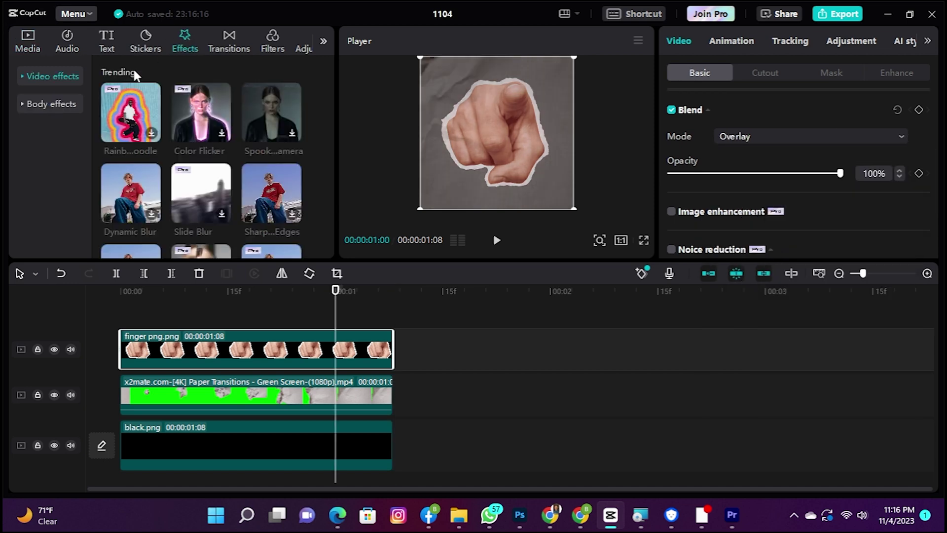
left_click(43, 77)
scroll(42, 185, "down", 2)
scroll(47, 214, "down", 2)
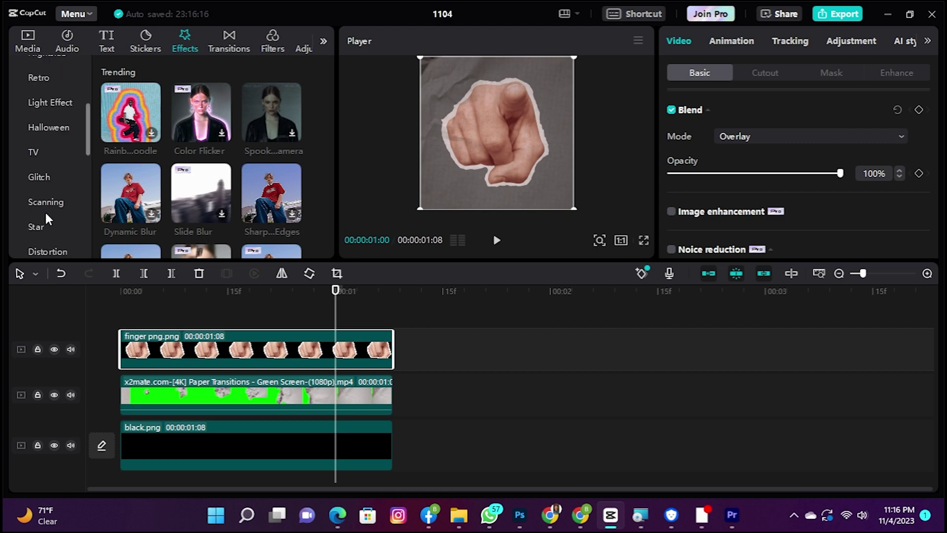
scroll(47, 214, "down", 2)
scroll(22, 174, "down", 2)
scroll(57, 206, "down", 2)
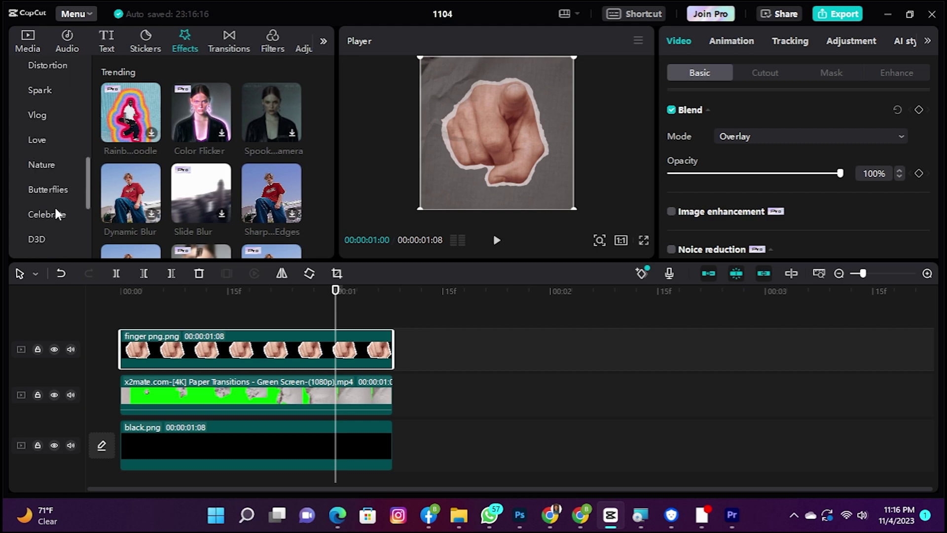
scroll(58, 206, "down", 2)
left_click(46, 203)
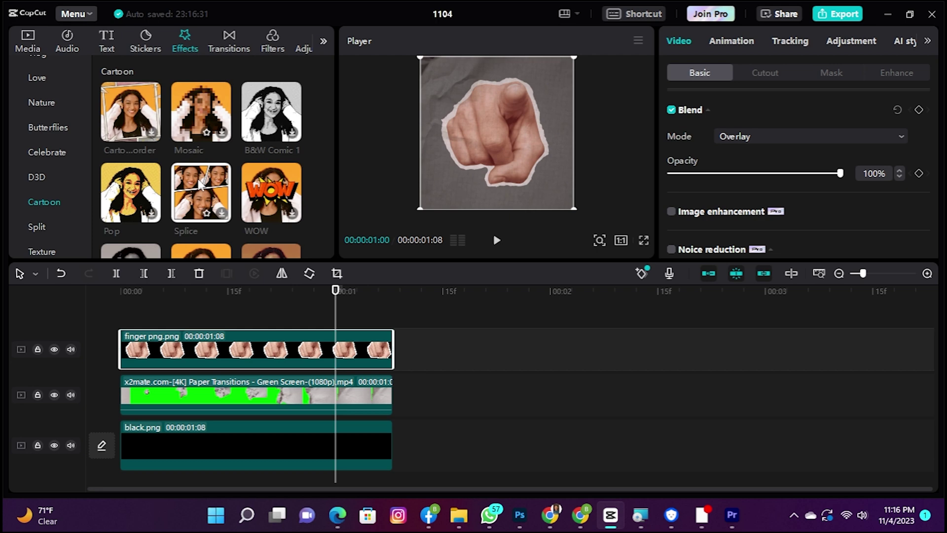
scroll(194, 184, "down", 1)
left_click_drag(116, 213, 318, 343)
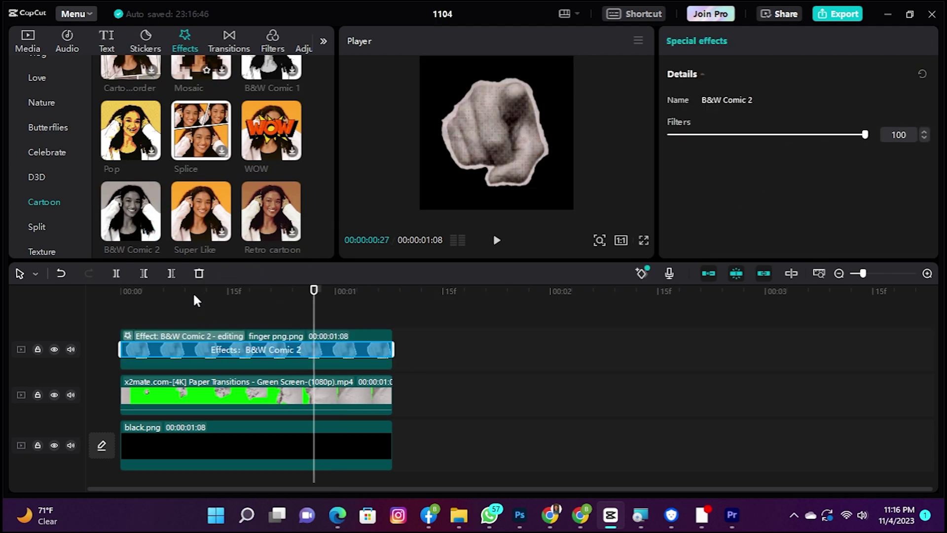
Preview the effect from the start of the edit and bring up the export settings
left_click_drag(195, 299, 89, 296)
left_click(489, 371)
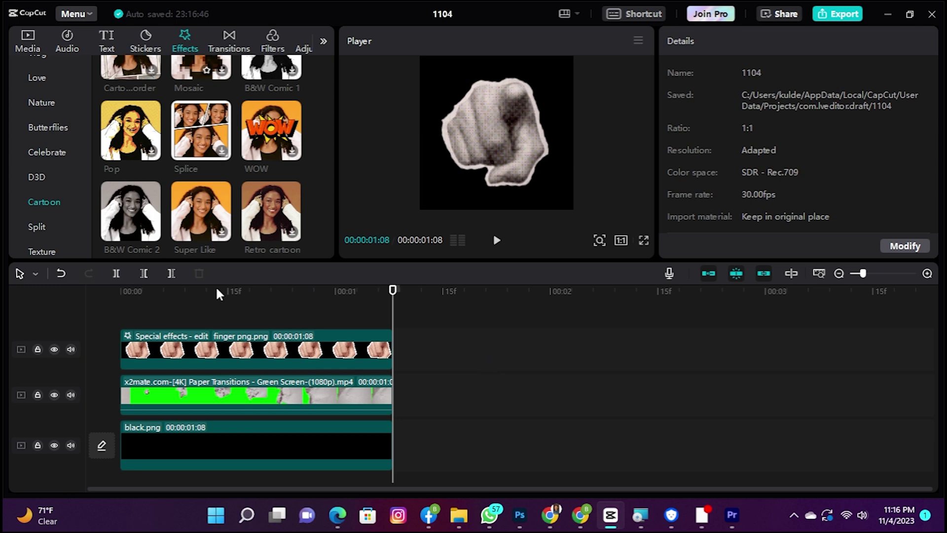
key("space")
key("space")
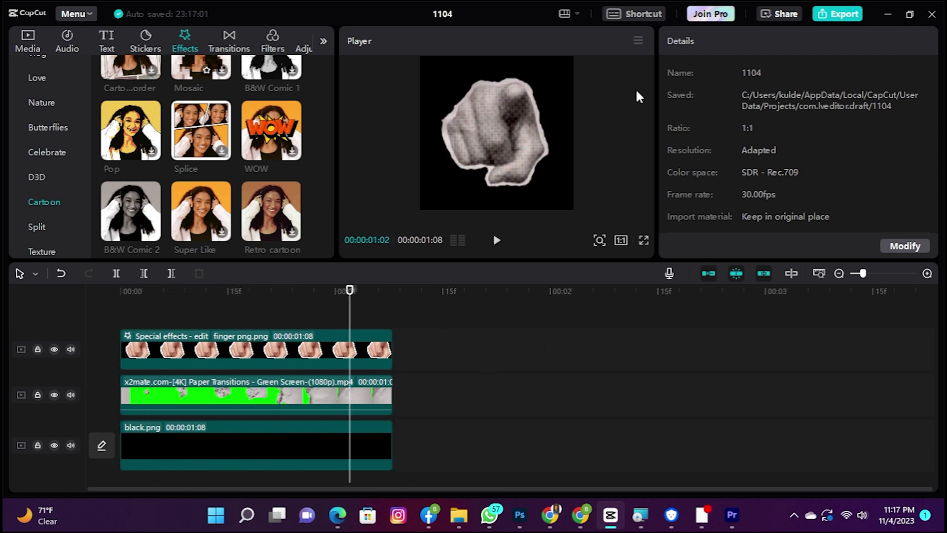
left_click(837, 14)
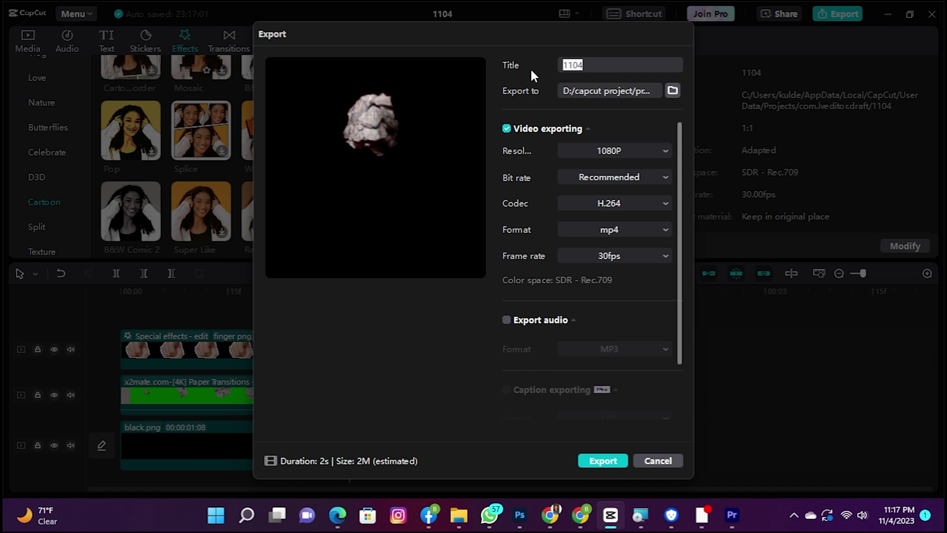
type("paper effect")
type(" 1")
Export the video as 'paper effect 1', then delete every clip from the timeline
left_click(617, 462)
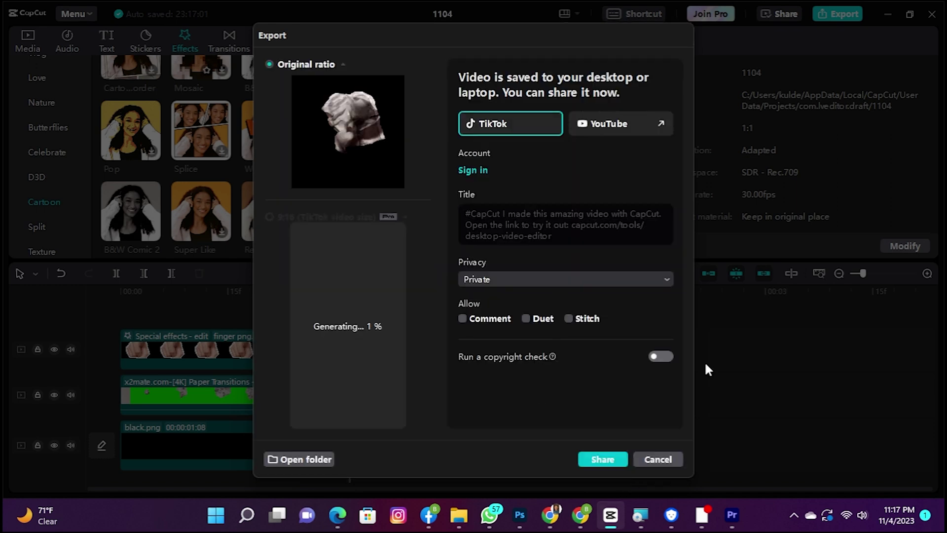
left_click(670, 457)
key("ctrl+a")
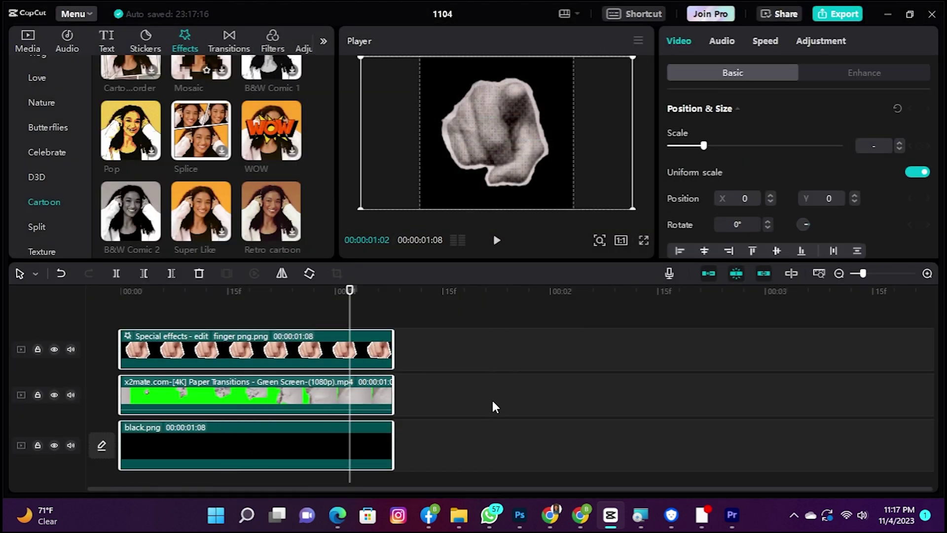
key("Delete")
Add greem.png, import paper effect 1.mp4 above it, and trim the green to one second
left_click(269, 234)
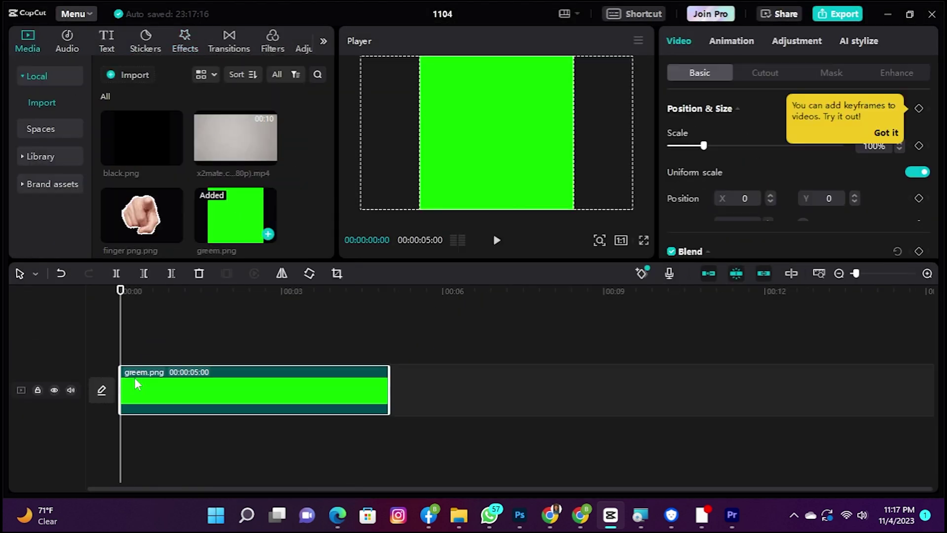
left_click(133, 74)
double_click(417, 133)
left_click_drag(141, 215, 188, 340)
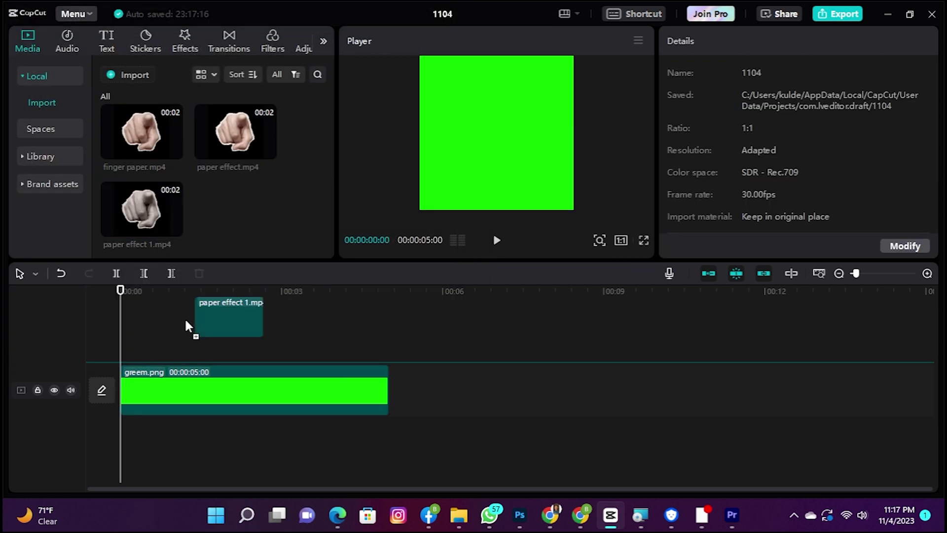
left_click_drag(389, 398, 187, 398)
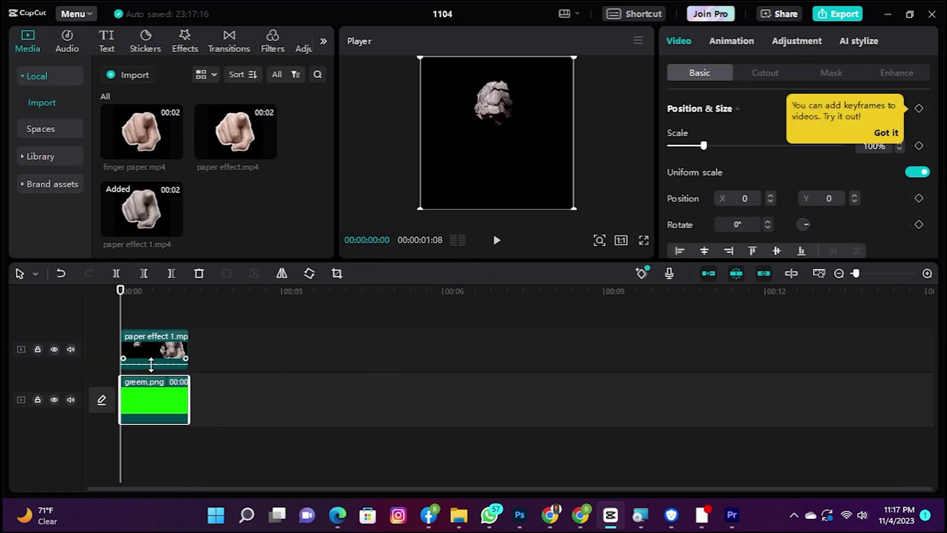
Apply Auto cutout to the paper effect clip, check it in playback, and open export settings
left_click(158, 346)
left_click(766, 73)
scroll(762, 163, "down", 2)
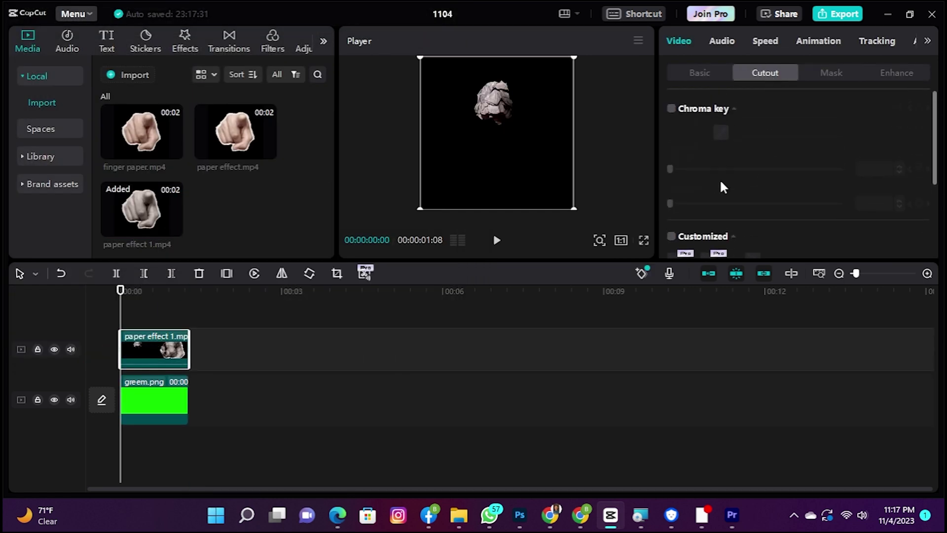
scroll(763, 163, "down", 3)
left_click(672, 242)
key("space")
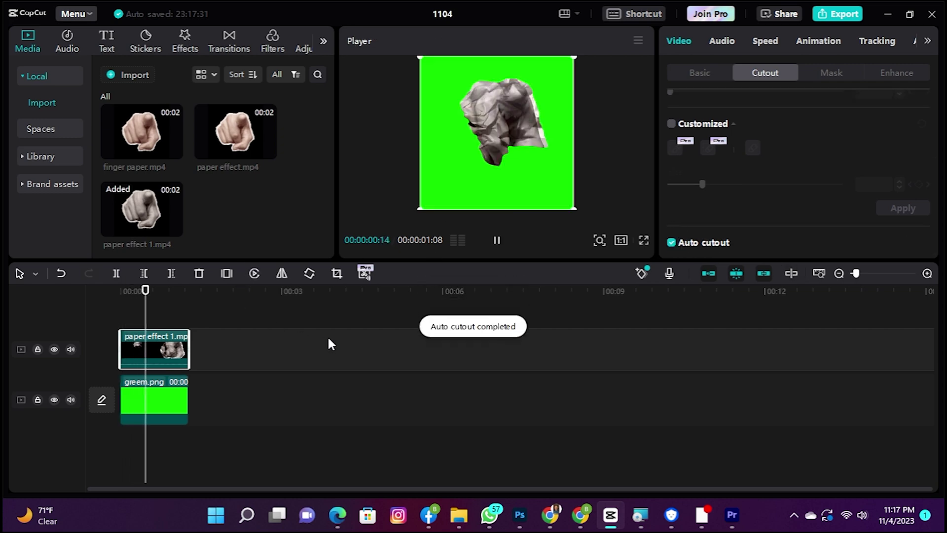
key("space")
key("ctrl+e")
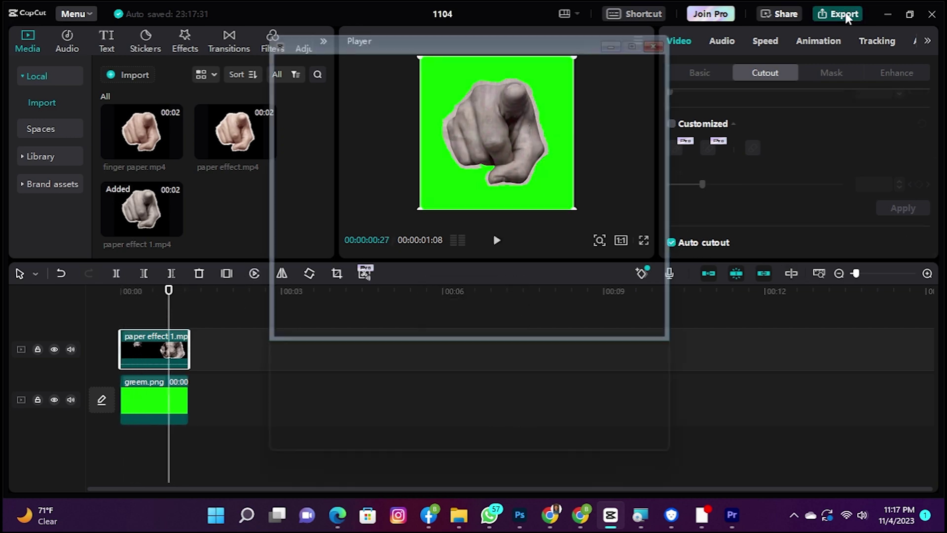
type("final paper effect")
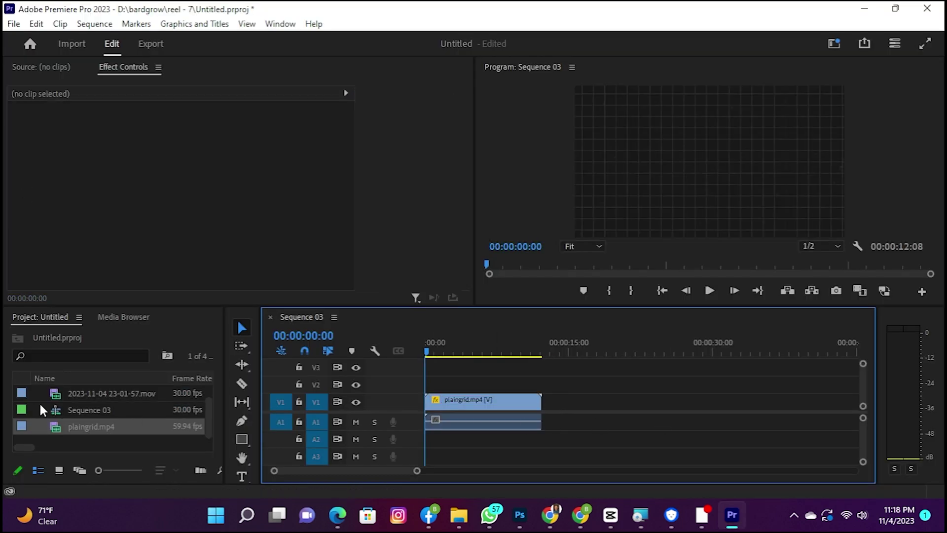
Import the final paper effect clip, key out its green with Ultra Key, and play the sequence
right_click(41, 408)
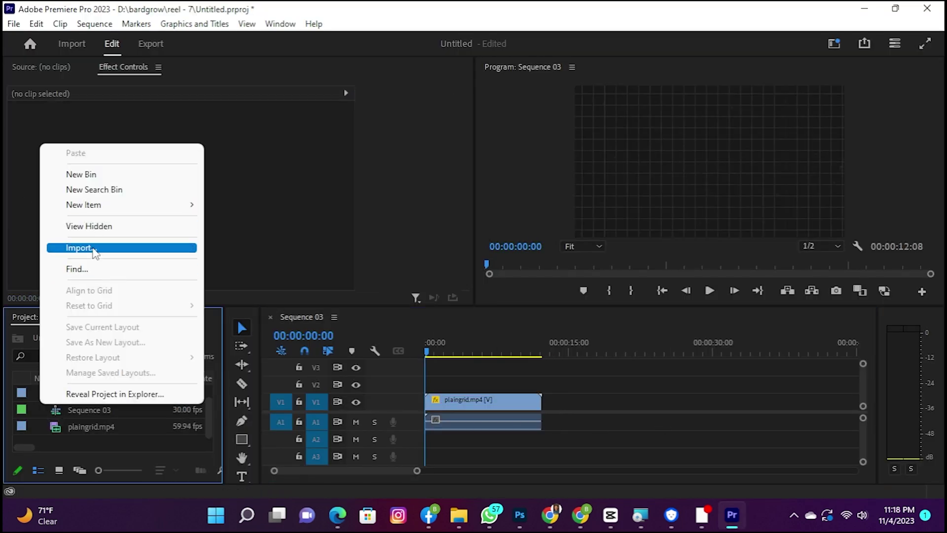
left_click(91, 248)
left_click(45, 334)
type("ultr")
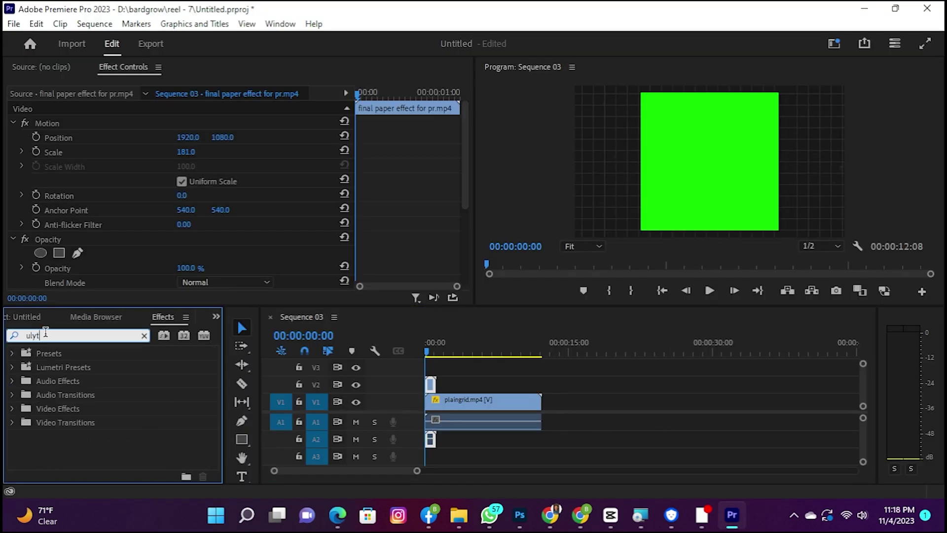
left_click_drag(67, 435, 106, 190)
scroll(106, 190, "down", 3)
scroll(106, 191, "down", 2)
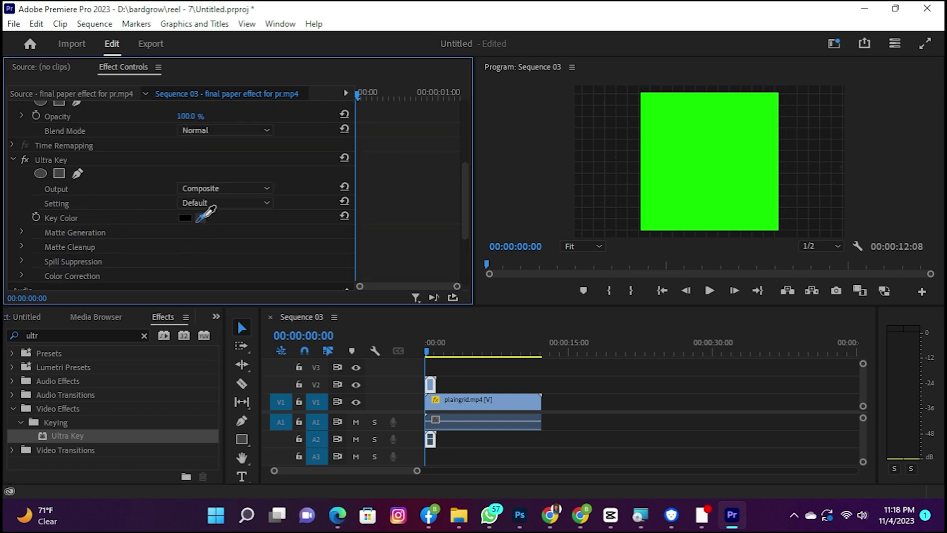
key("space")
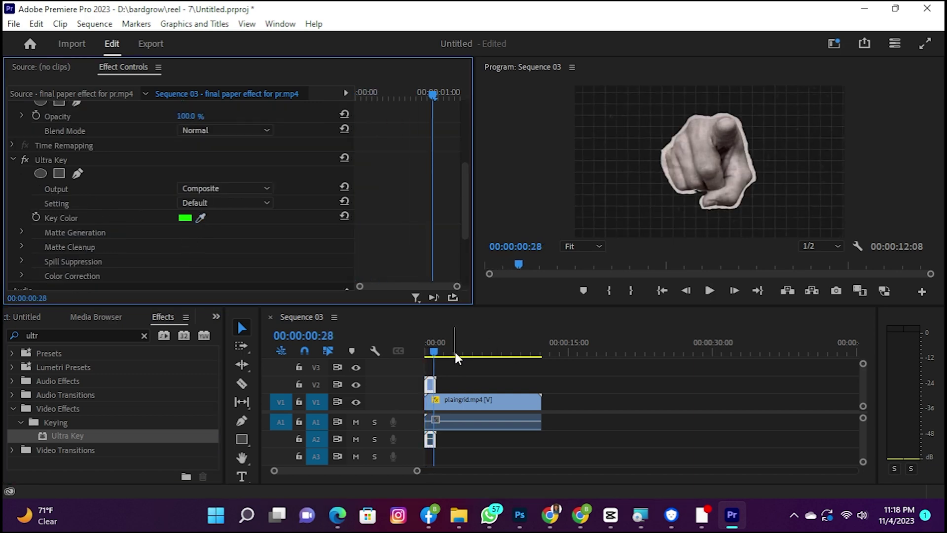
key("=")
key("=")
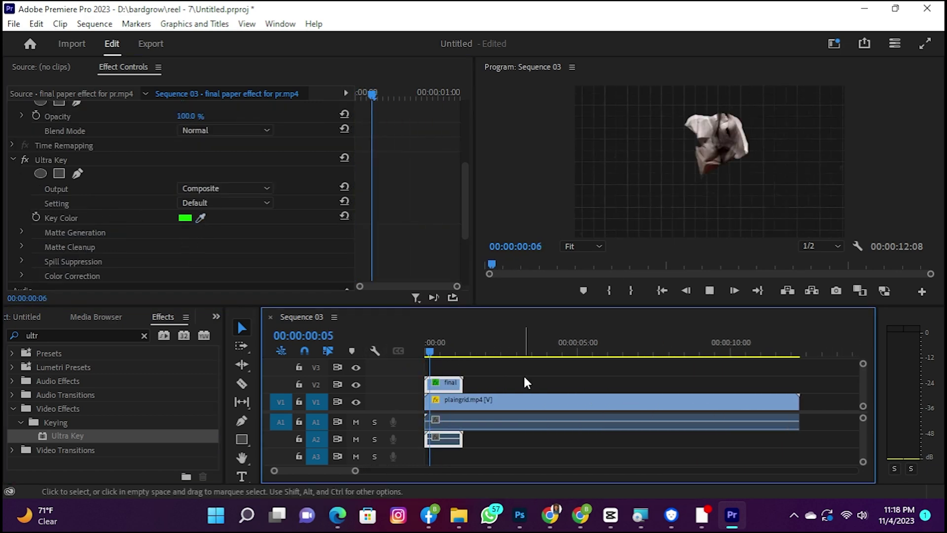